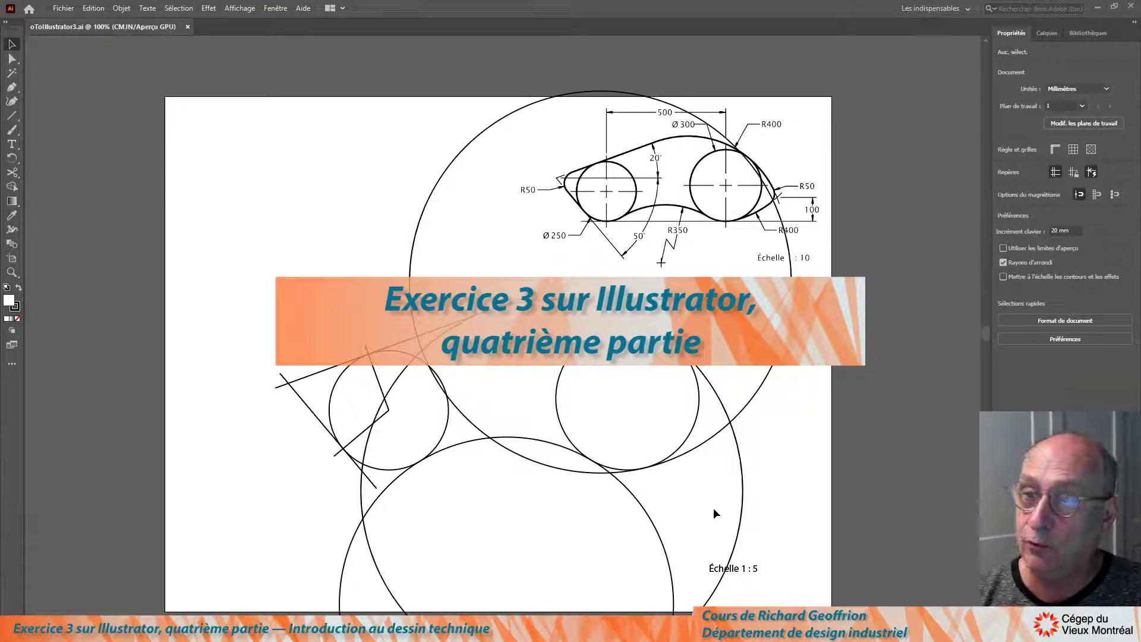
Create a new layer, Calque 4, and place it beneath Calque 1 in the layer order
left_click(1047, 34)
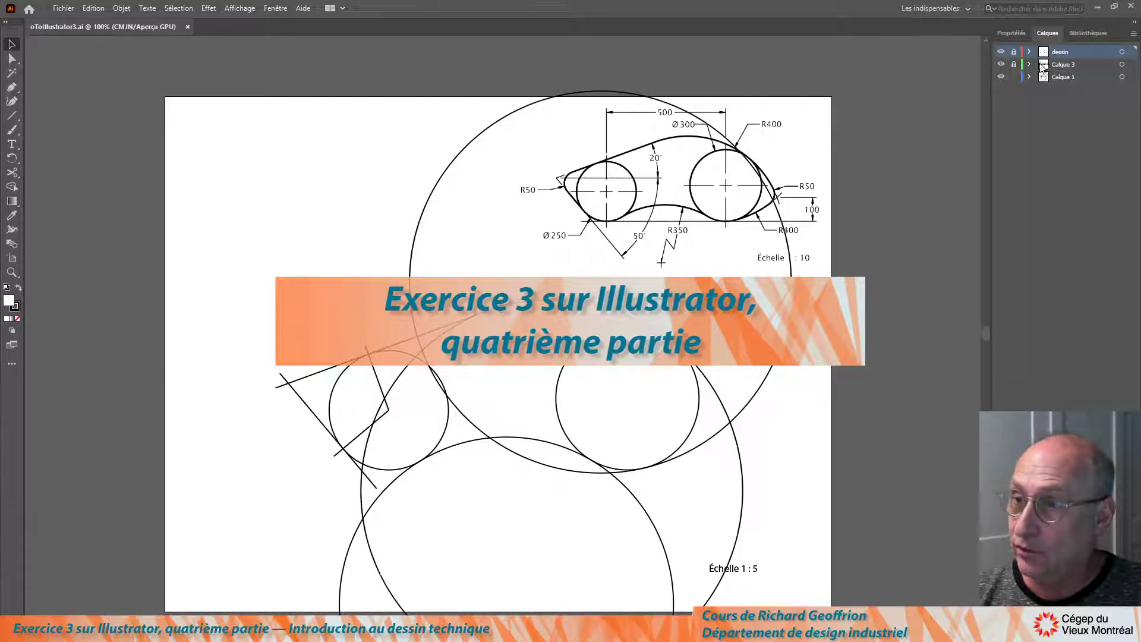
left_click(1002, 53)
left_click(1002, 53)
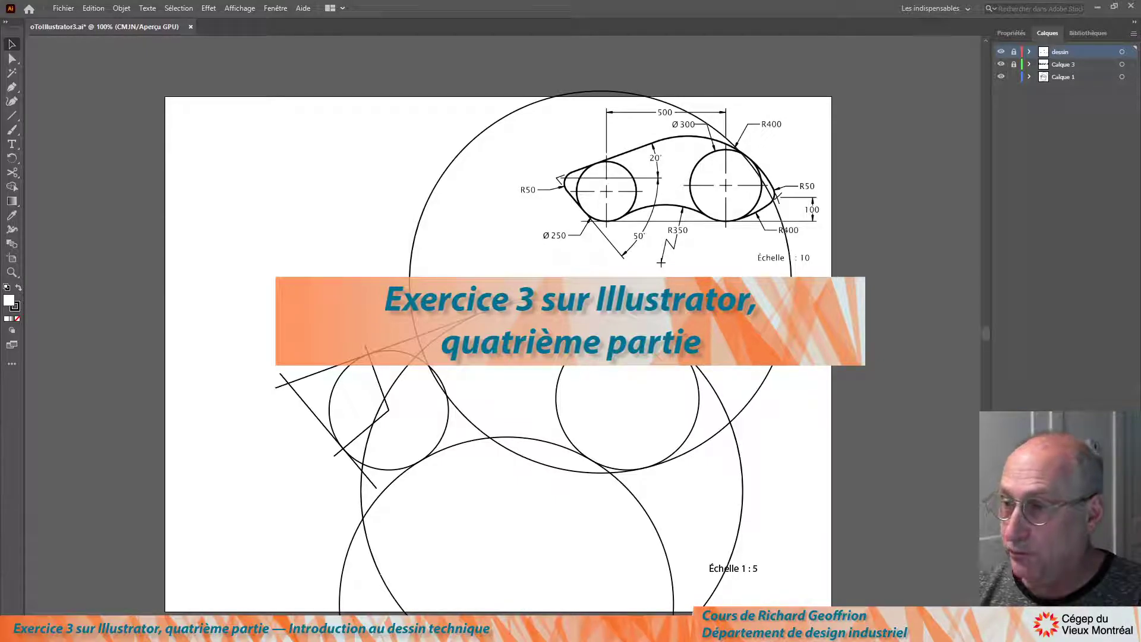
key("ctrl+l")
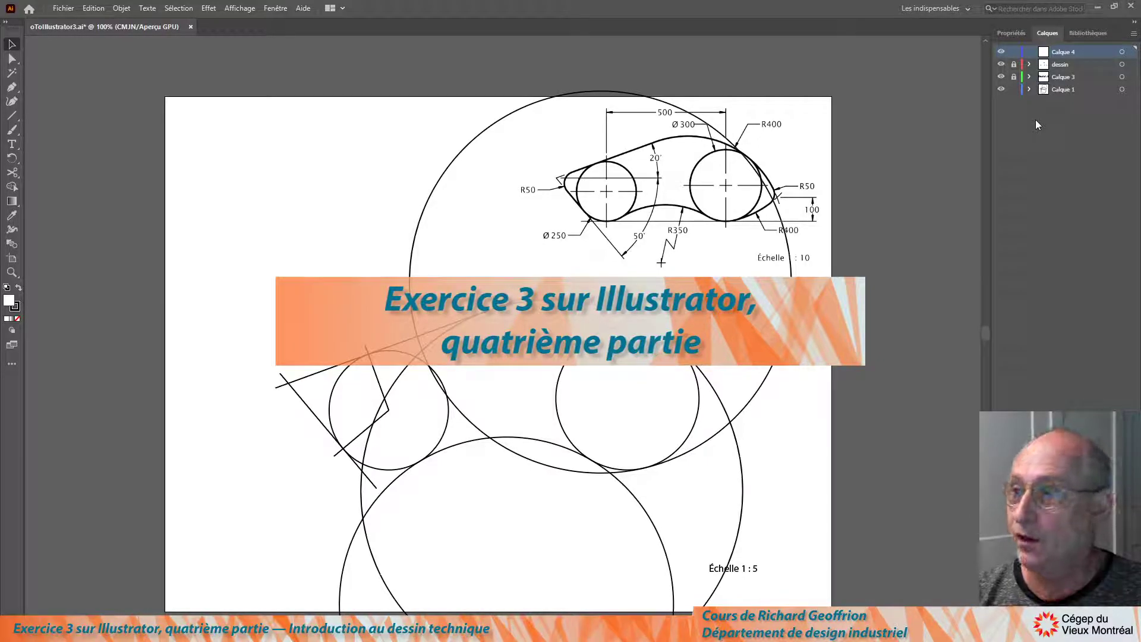
left_click_drag(1092, 53, 1090, 98)
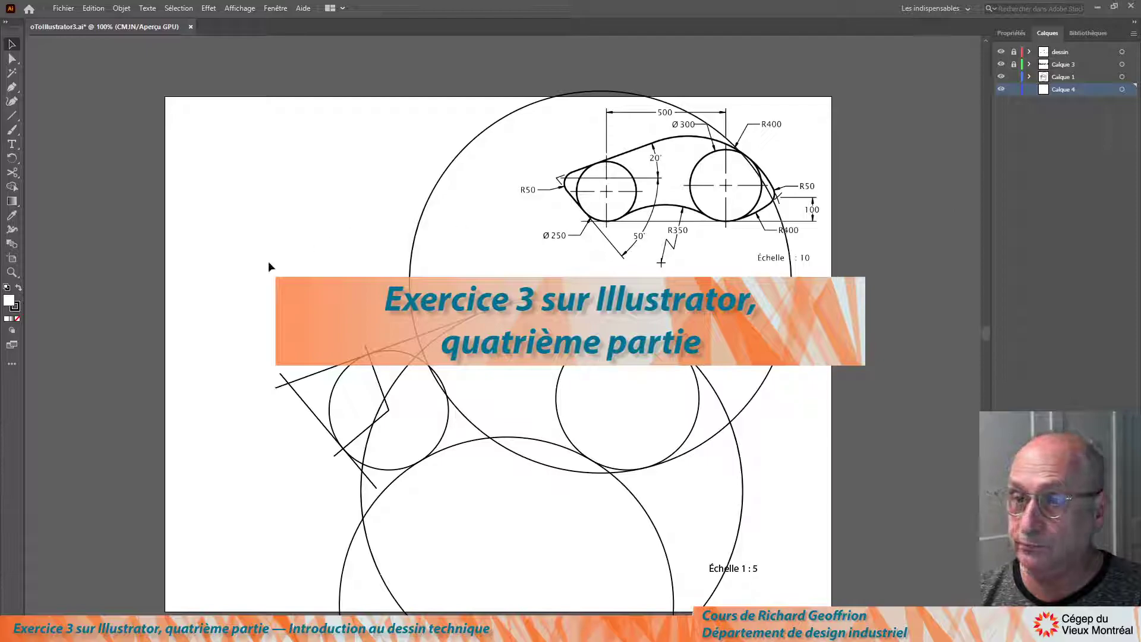
left_click_drag(232, 300, 804, 492)
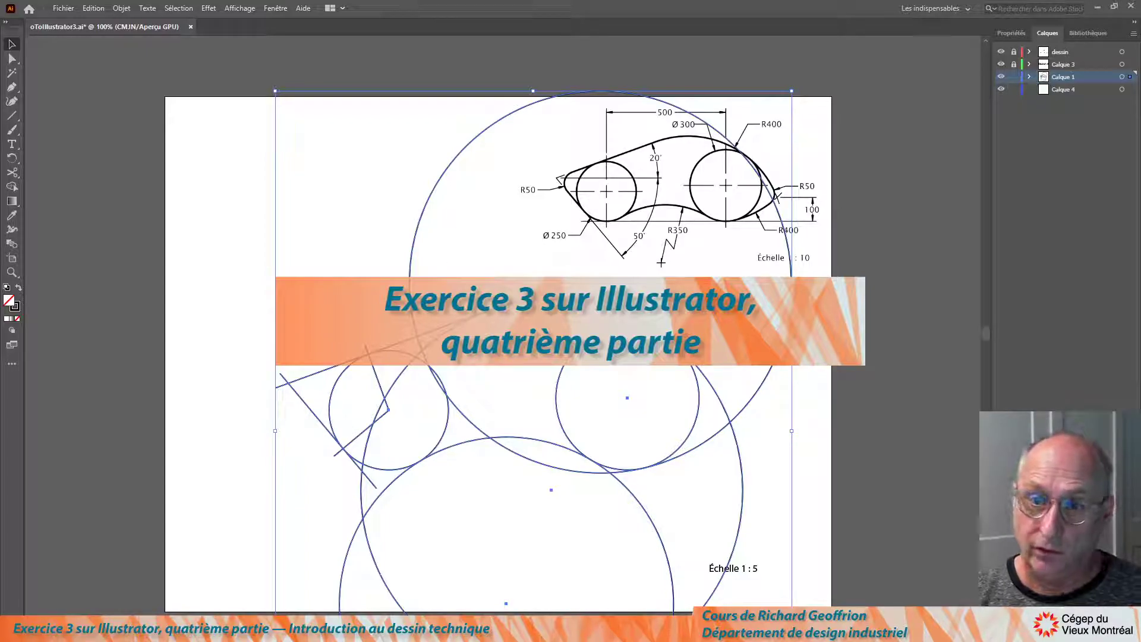
key("a")
key("v")
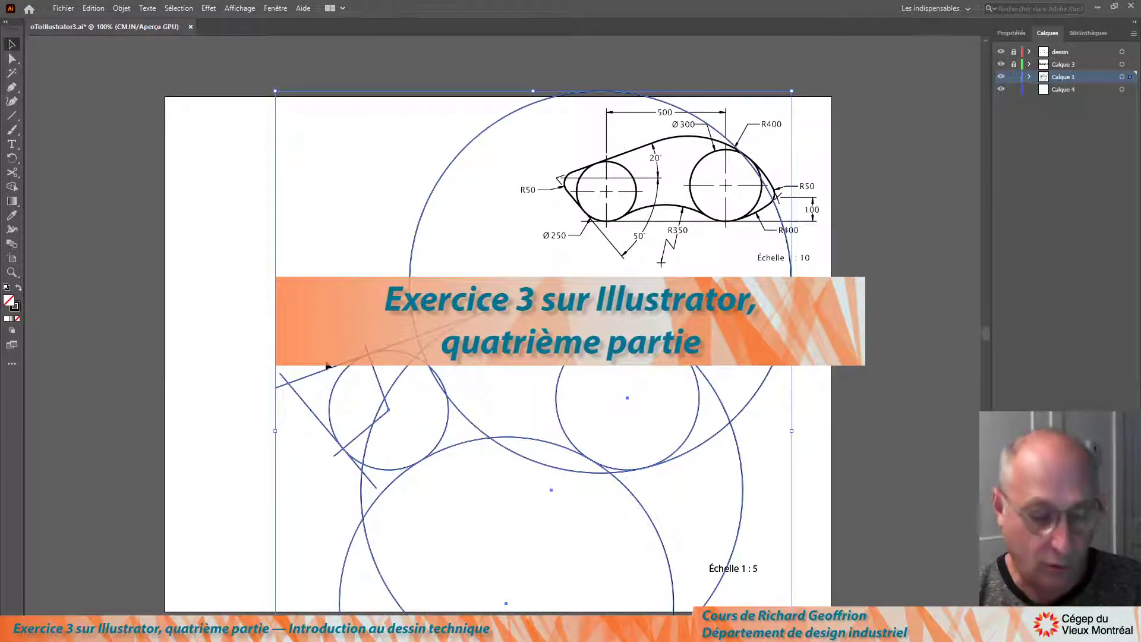
key("ctrl+v")
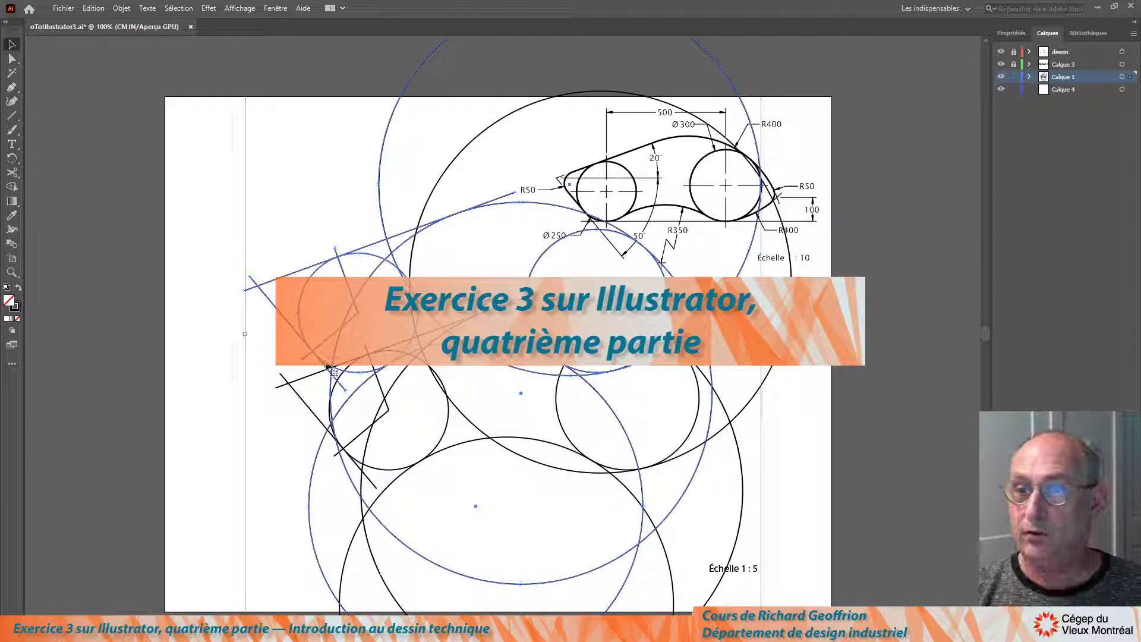
key("Delete")
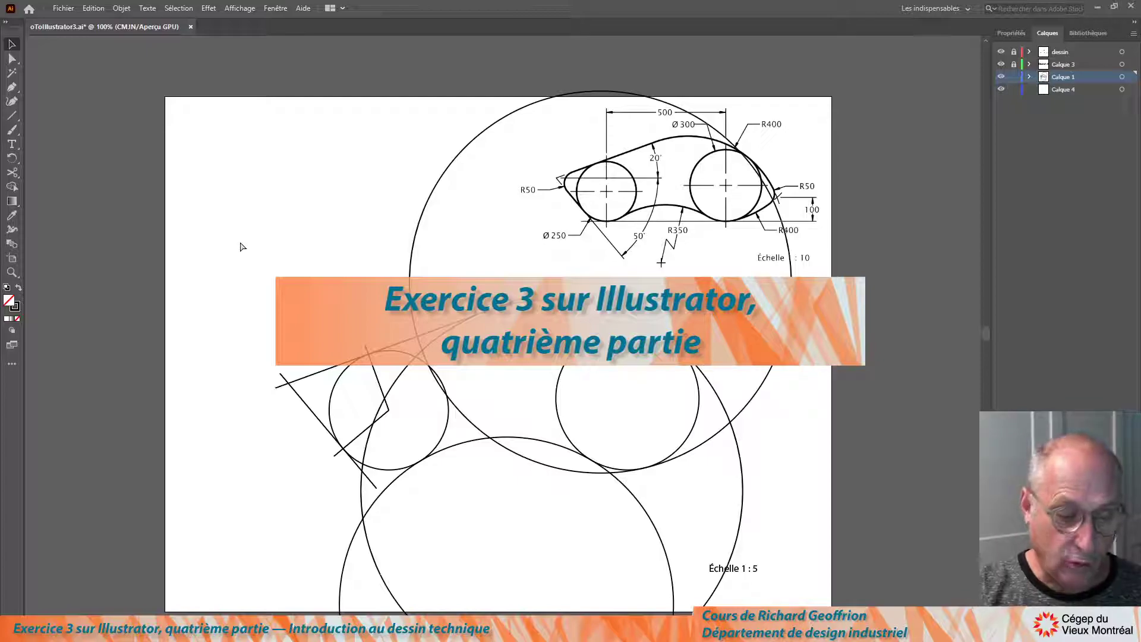
Duplicate all of Calque 1's construction geometry in place onto Calque 4, and lock and hide Calque 4 as a backup
key("ctrl+a")
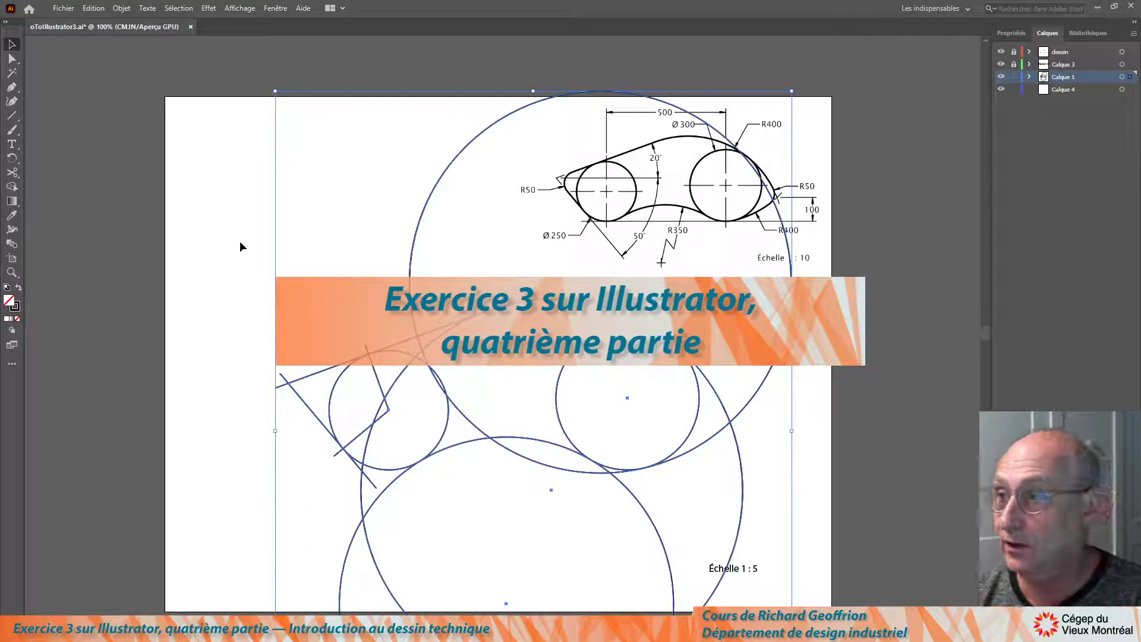
left_click_drag(1130, 78, 1131, 95)
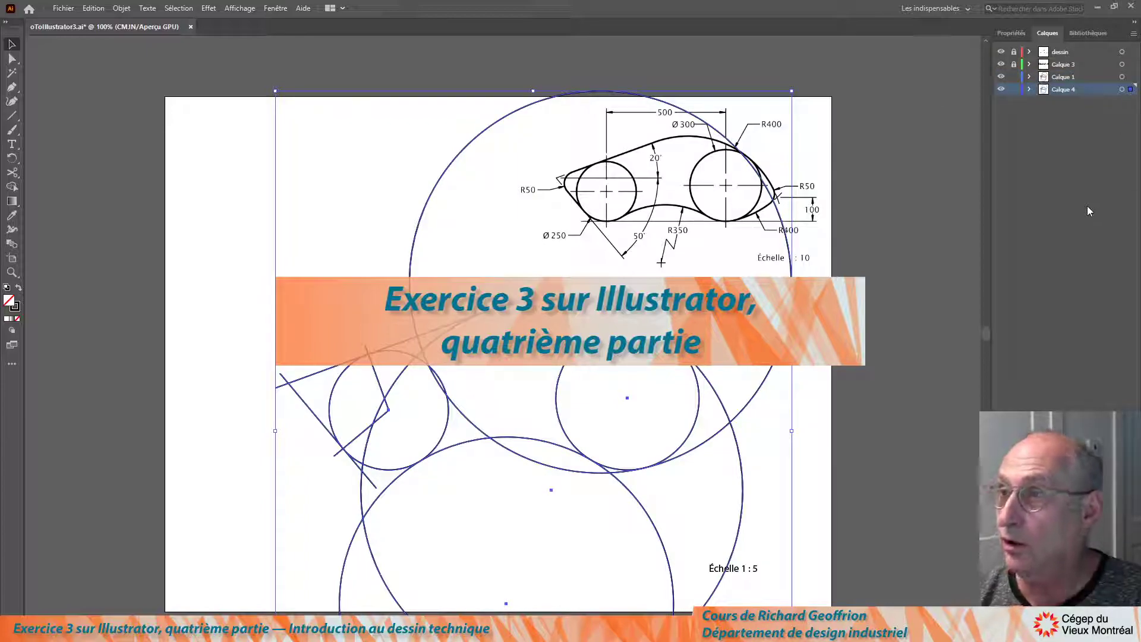
left_click(1014, 90)
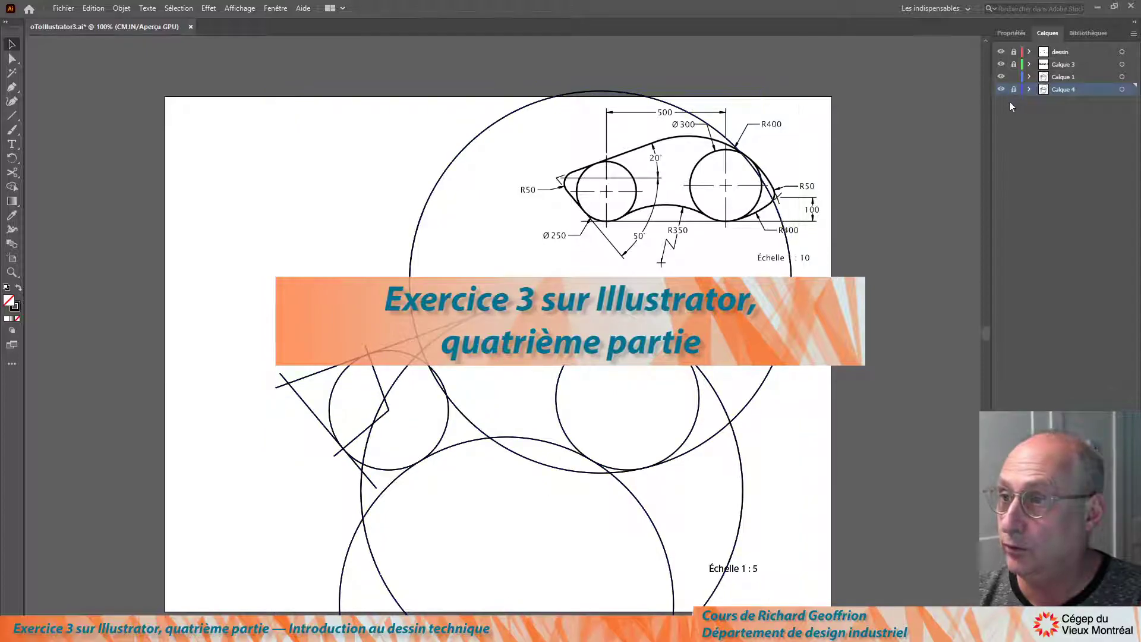
left_click(1001, 89)
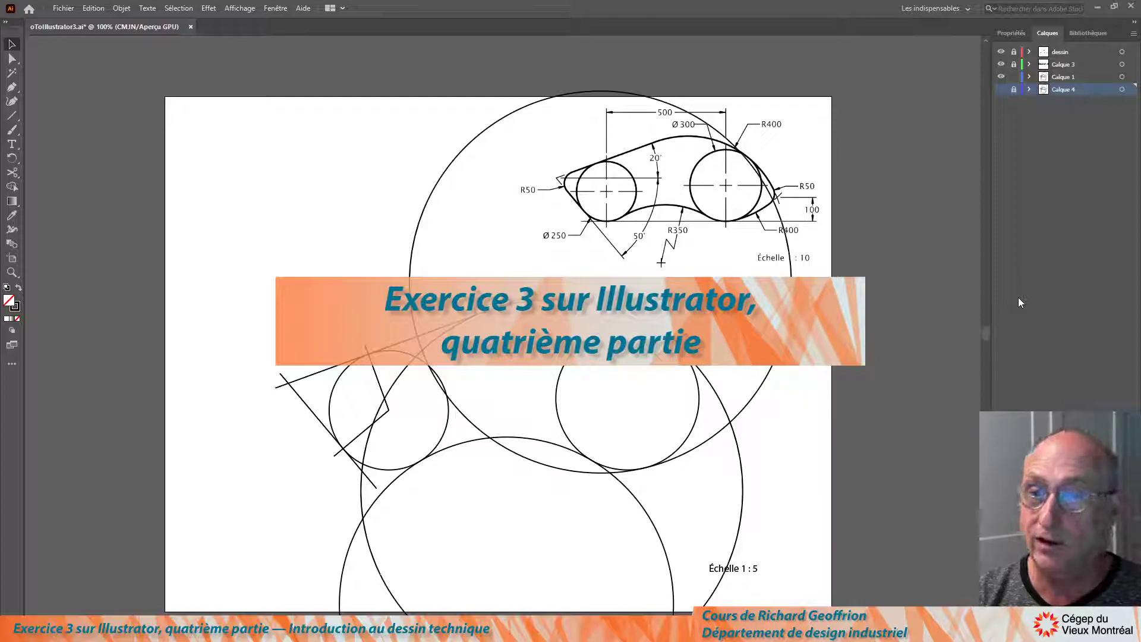
Cut the lower R350 circle with Scissors just beyond its contacts with both small circles and delete everything except the arc between them
left_click(12, 173)
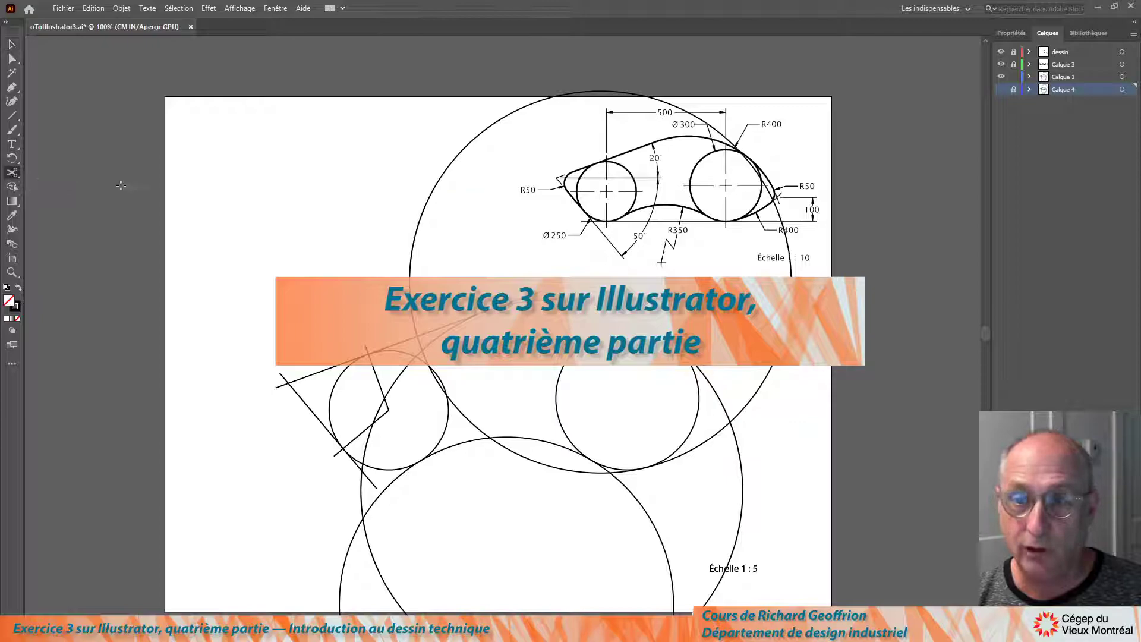
left_click(408, 470)
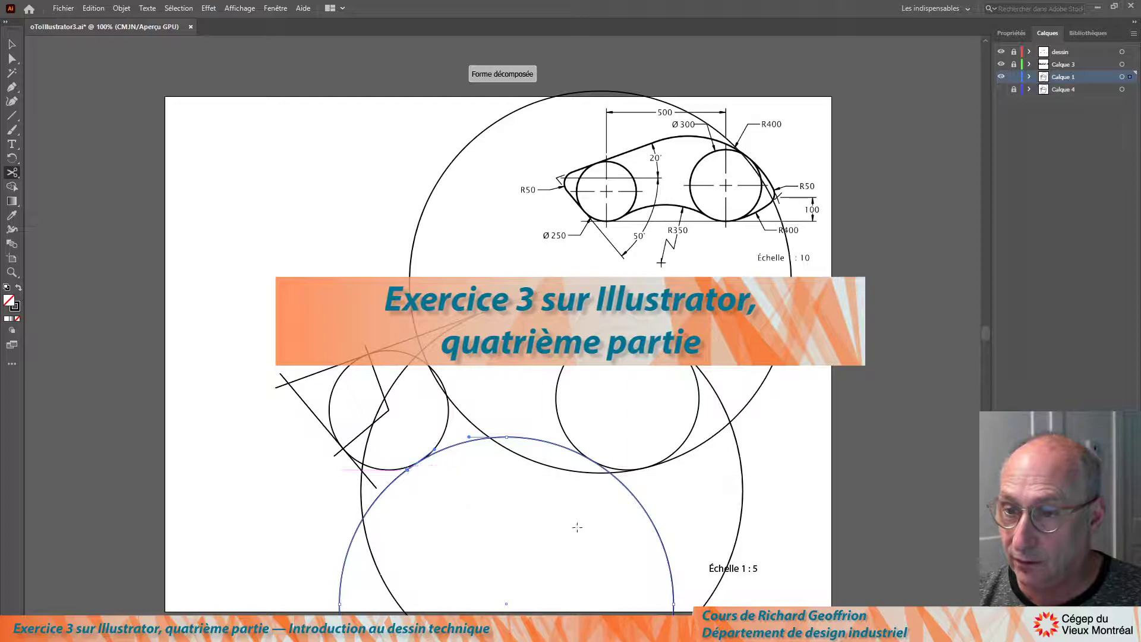
left_click(607, 469)
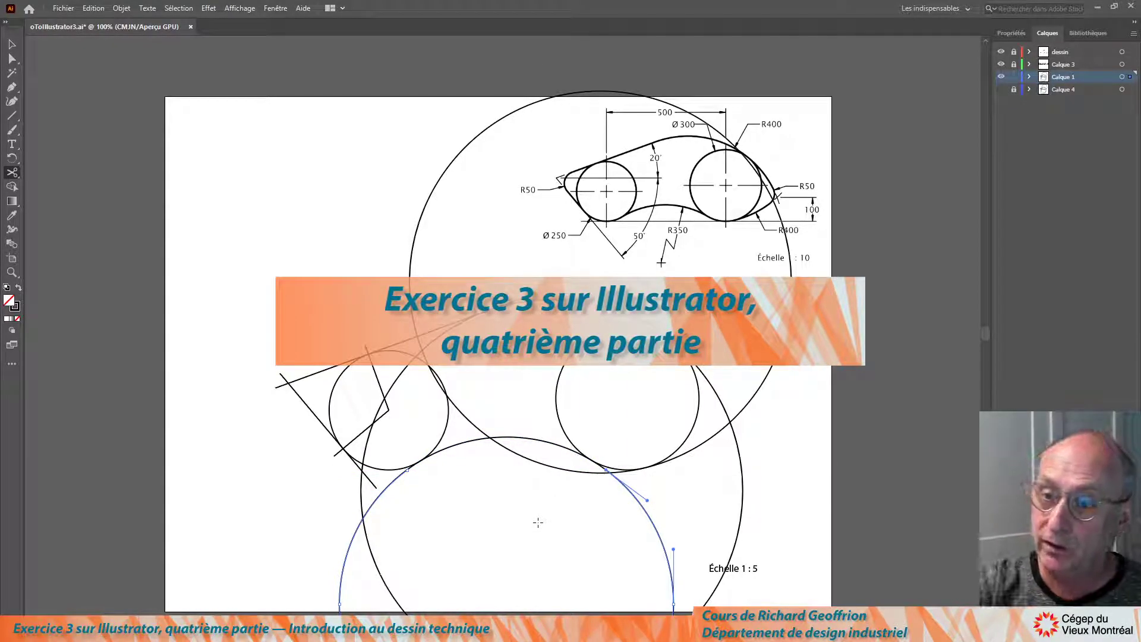
key("Delete")
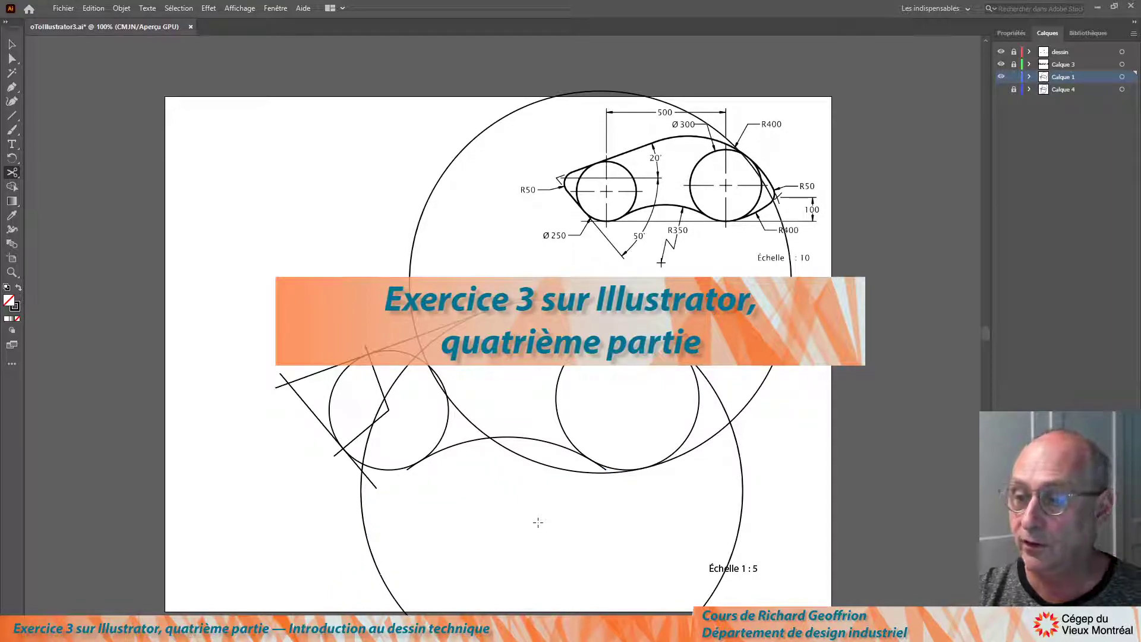
Cut the upper R400 circle near the bottom of the Ø300 circle and at its lower-right crossing, and delete all but that short arc
left_click(614, 470)
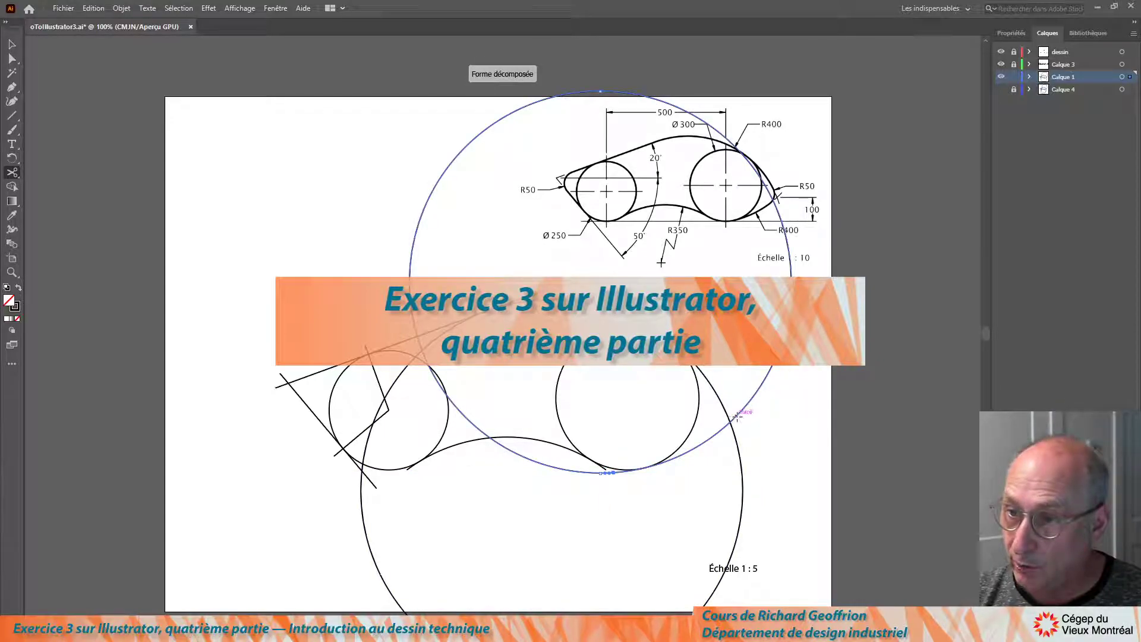
left_click(737, 417)
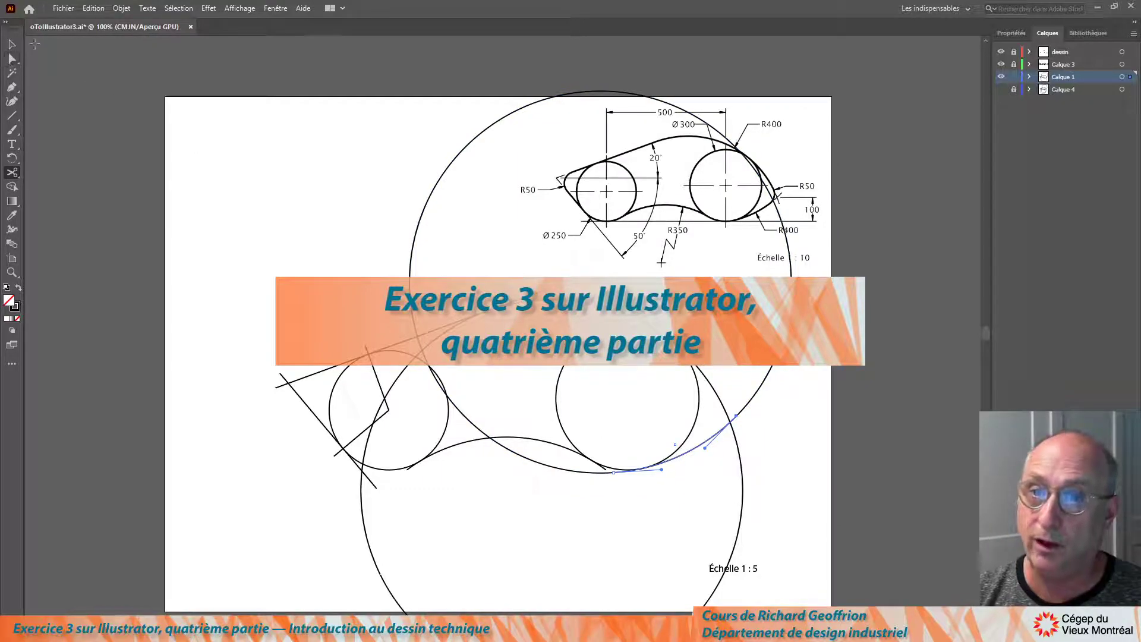
left_click(12, 44)
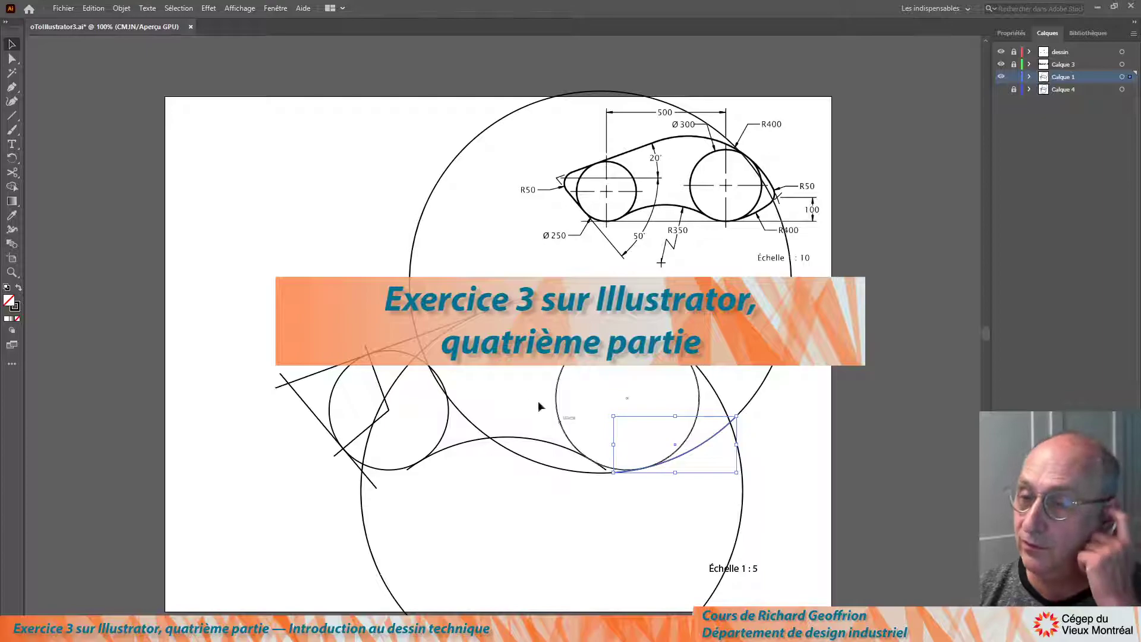
left_click(459, 221)
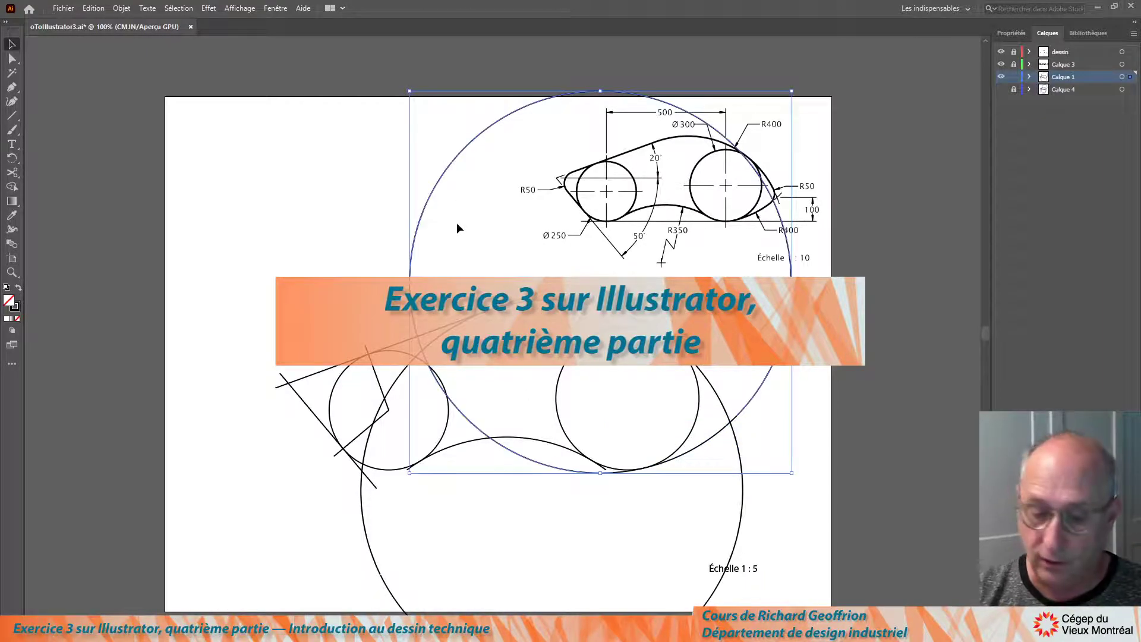
key("Delete")
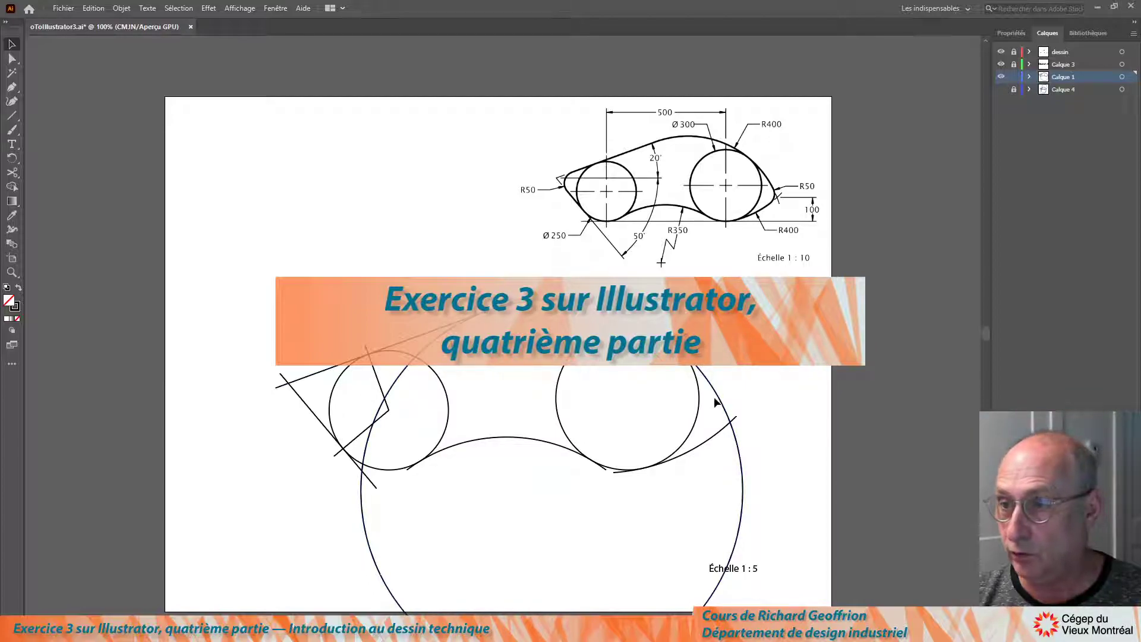
Cut the remaining R400 circle above the small left circle and just past the lower-right arc, and delete its lower portion
left_click(12, 173)
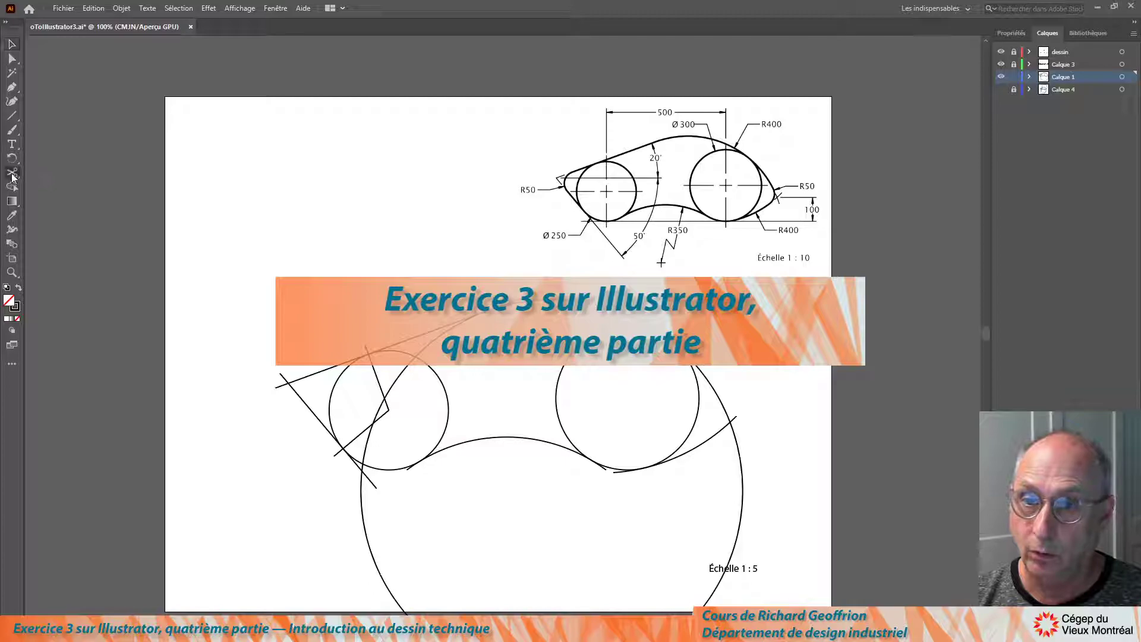
left_click(449, 330)
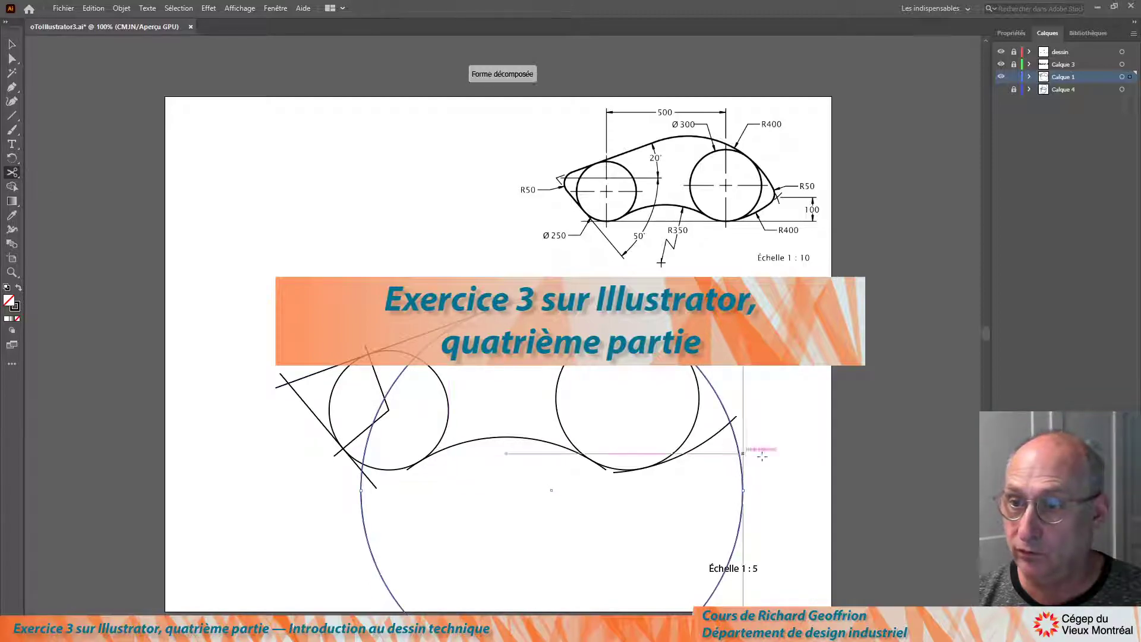
left_click(734, 434)
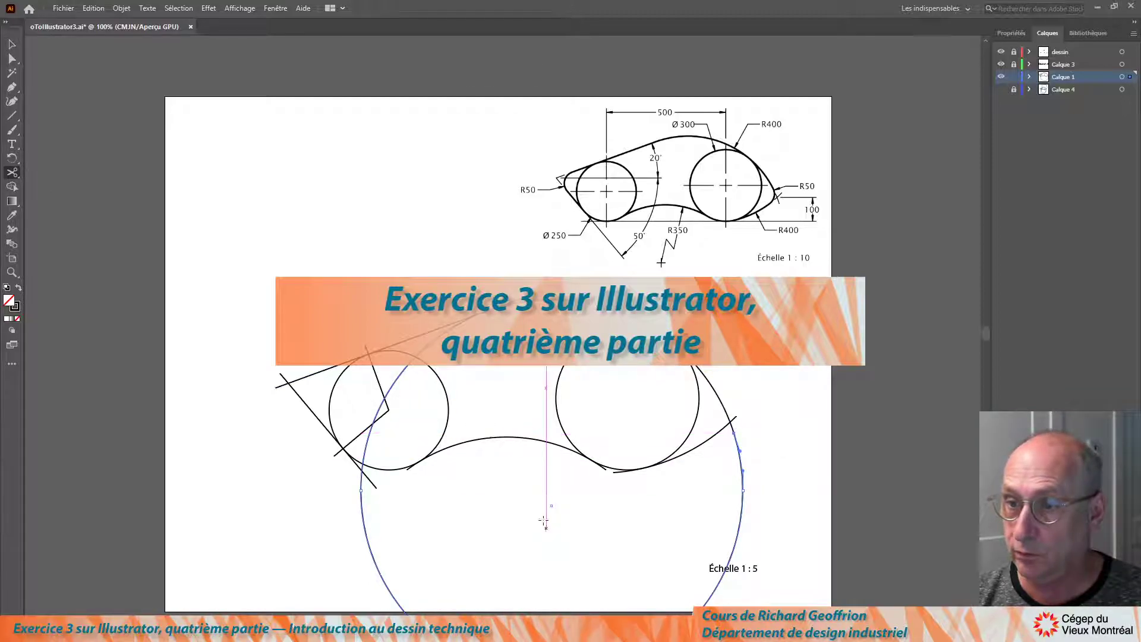
key("Delete")
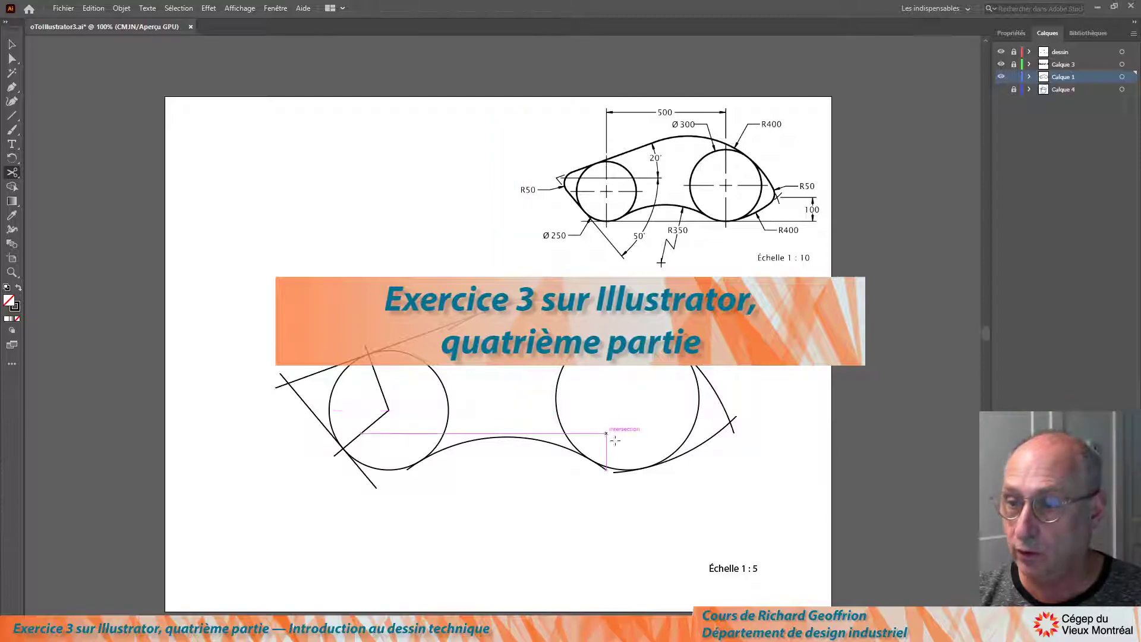
Cut the Ø300 circle on both sides of its bottom contact points and delete the part above the cuts
left_click(671, 453)
left_click(572, 443)
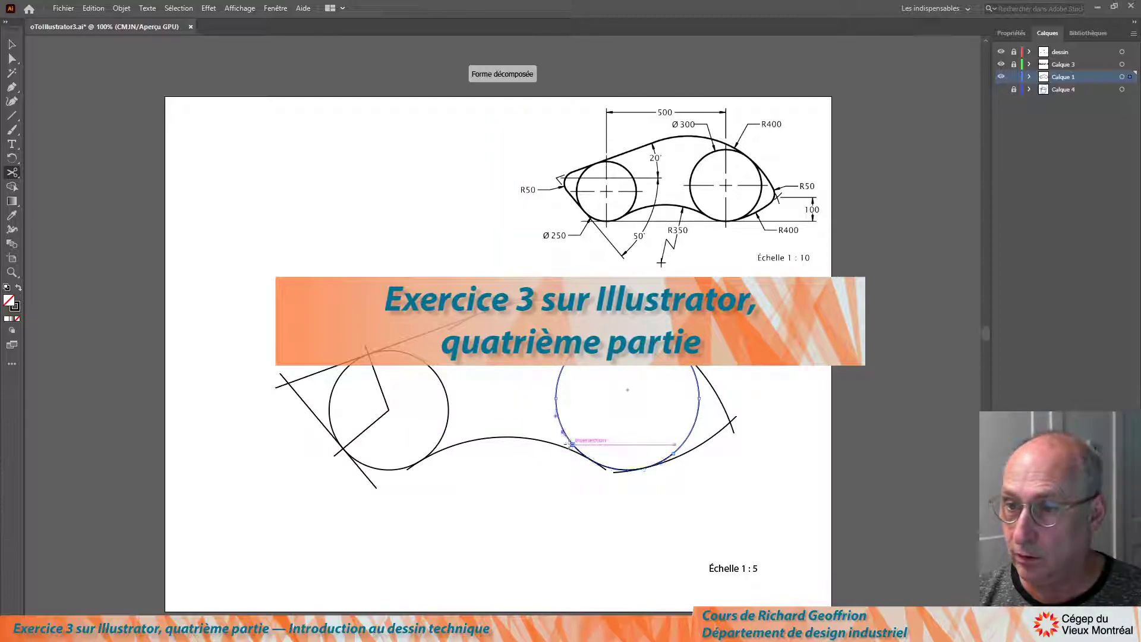
key("Delete")
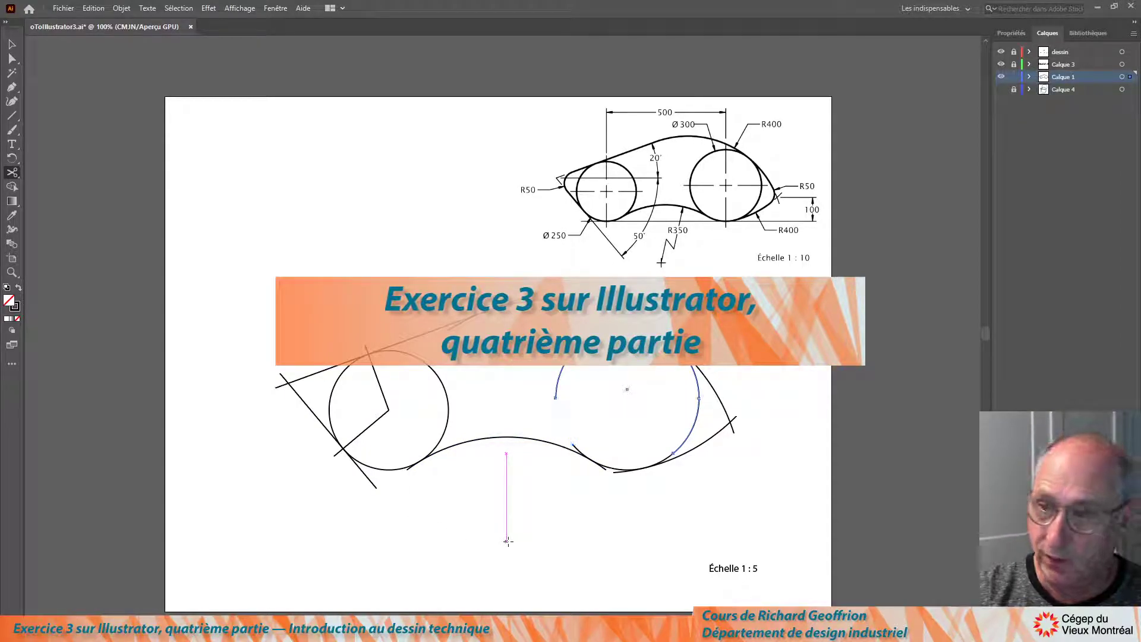